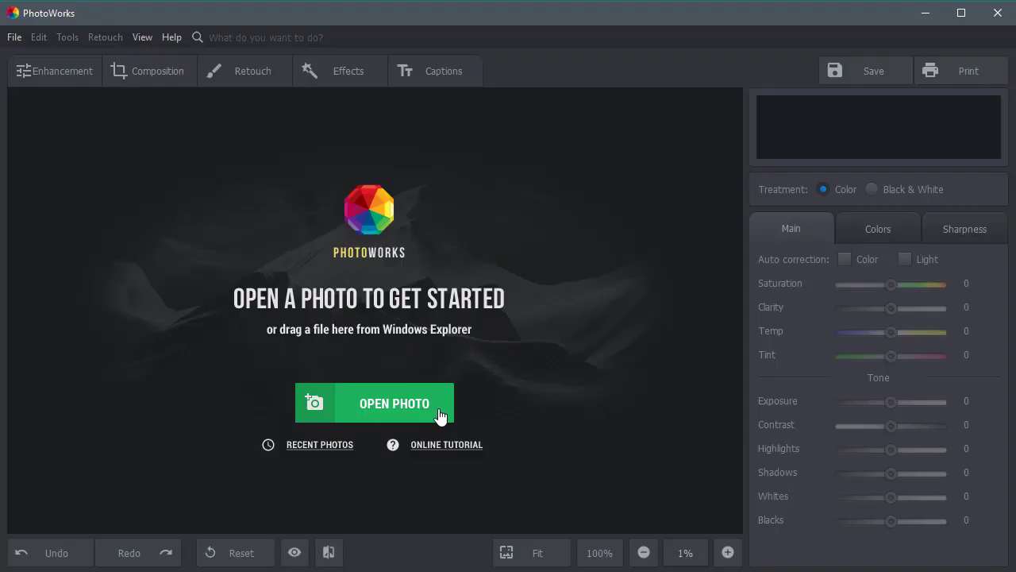
Open the RAW photo ID5_2548 from the Open Image dialog
left_click(441, 413)
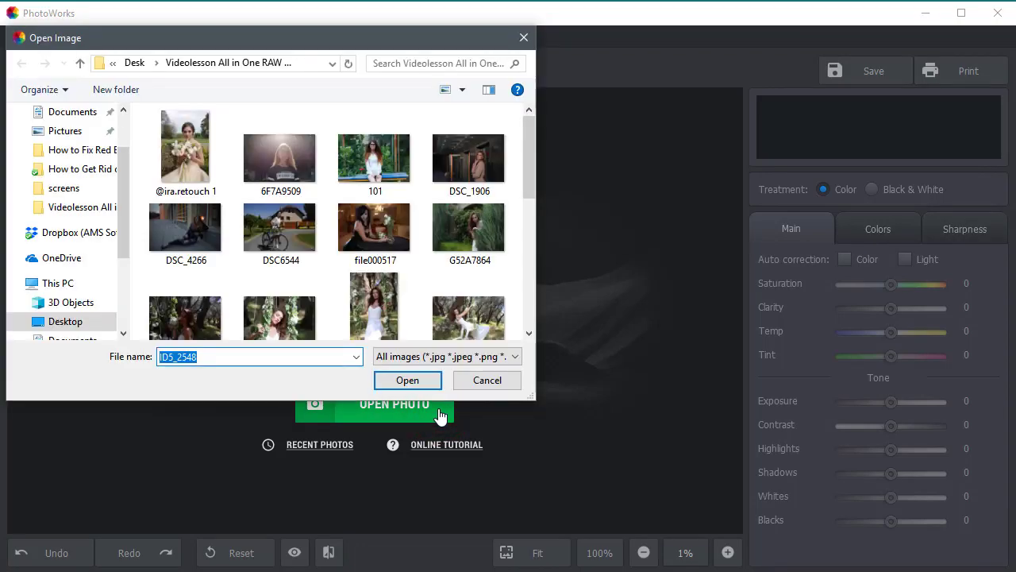
left_click_drag(528, 158, 528, 179)
double_click(201, 253)
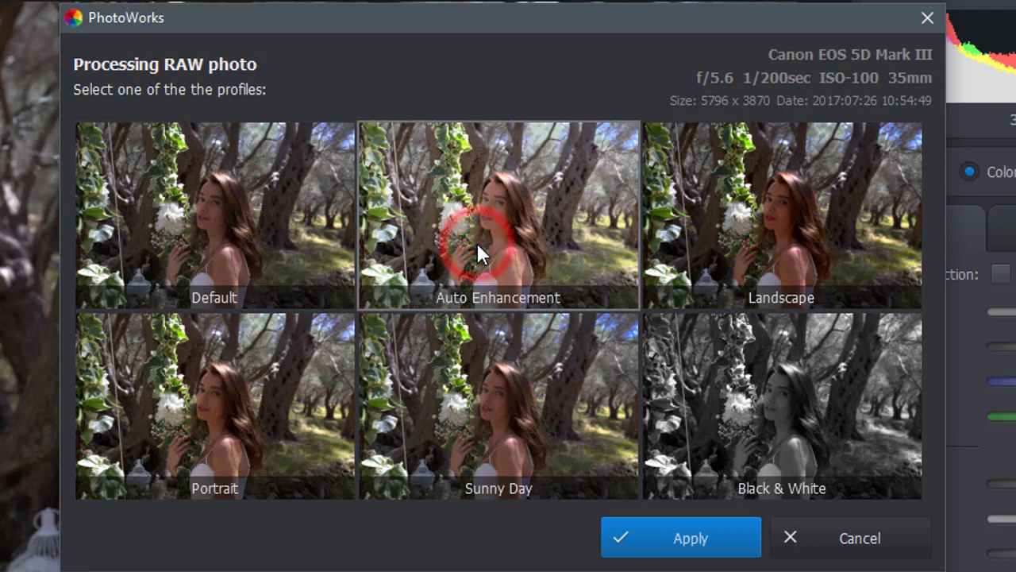
Load the portrait with the Auto Enhancement profile and check the before/after view
left_click(663, 538)
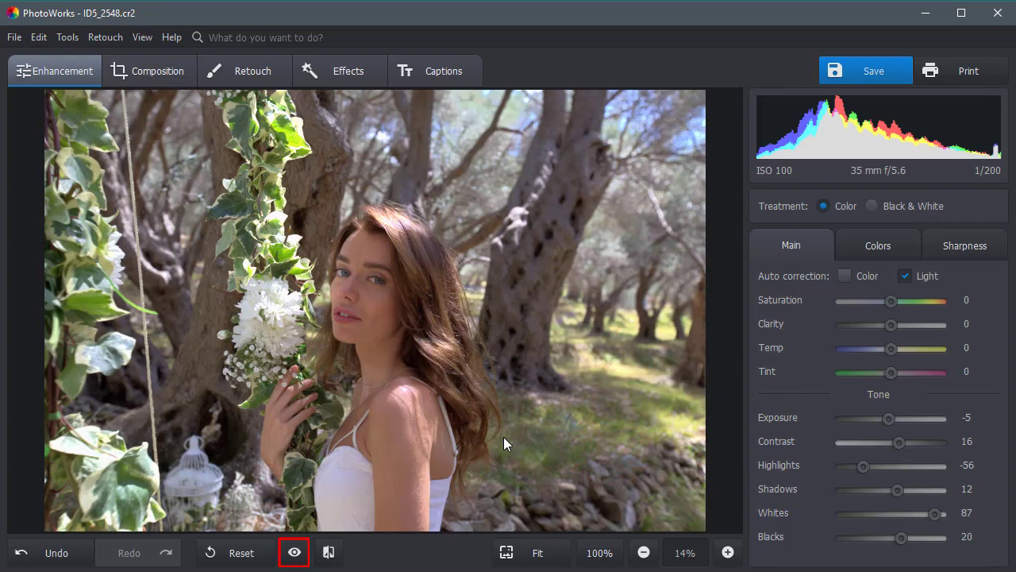
left_click(295, 552)
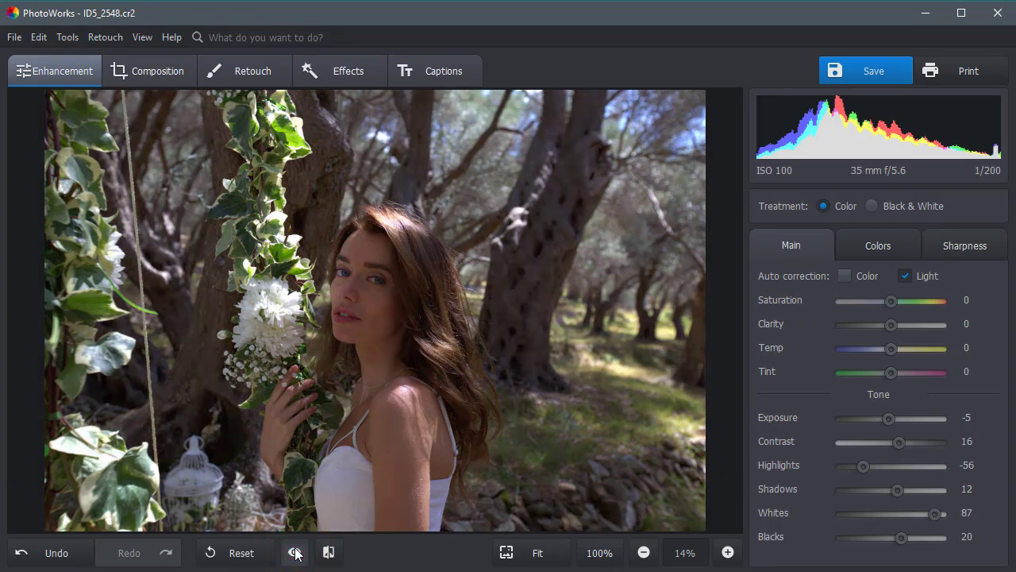
left_click(295, 553)
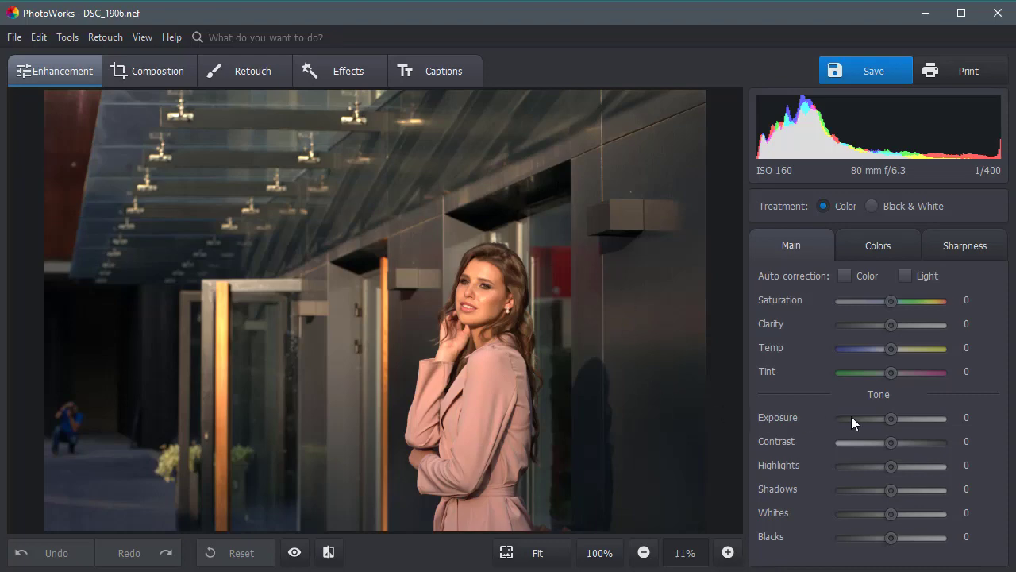
On the Main panel, set Exposure 8, Highlights -32 and Shadows -34
left_click_drag(891, 418, 896, 418)
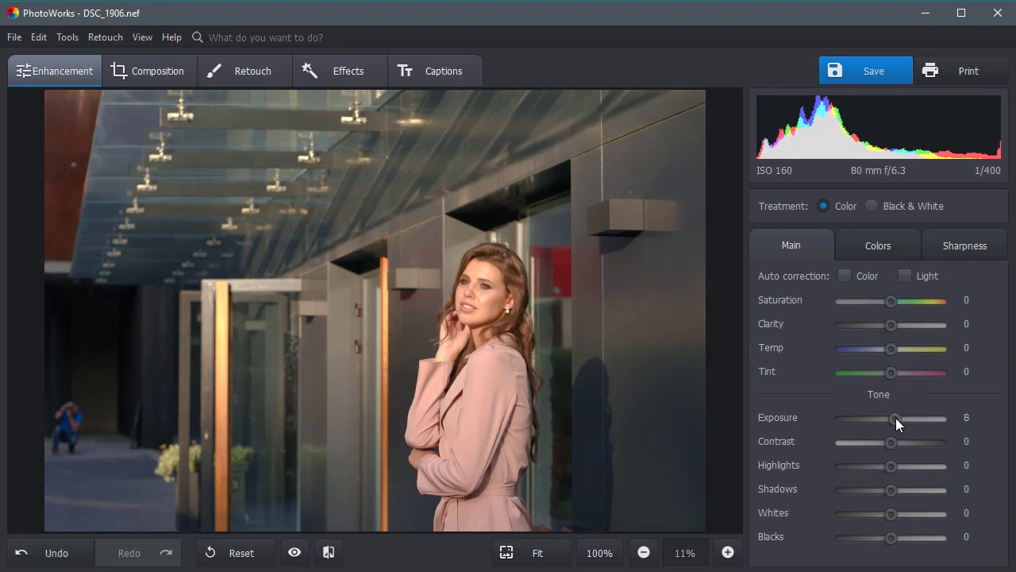
left_click_drag(889, 465, 876, 495)
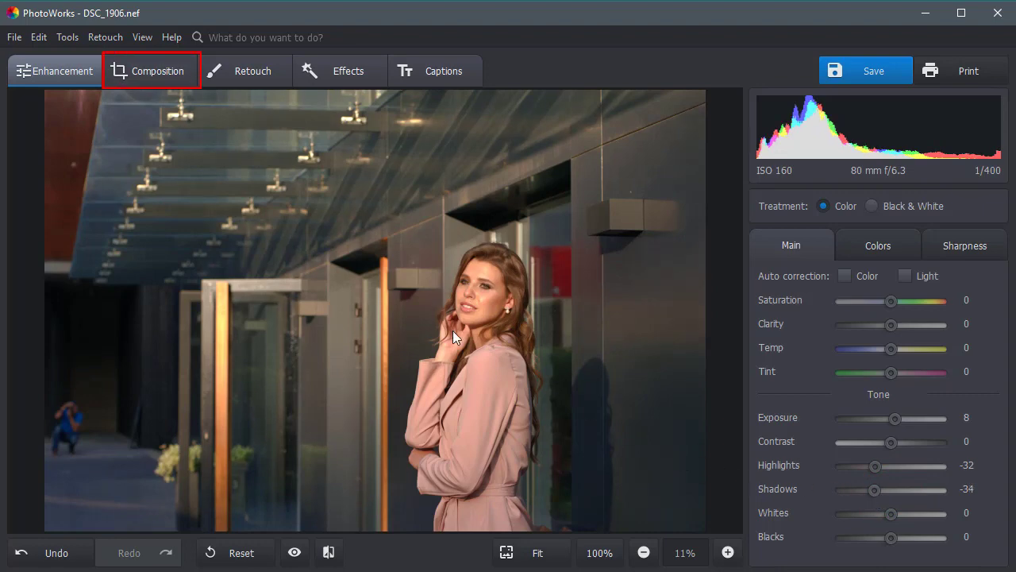
Crop the left side, most of the ceiling, and a bit of the right and bottom
left_click(167, 79)
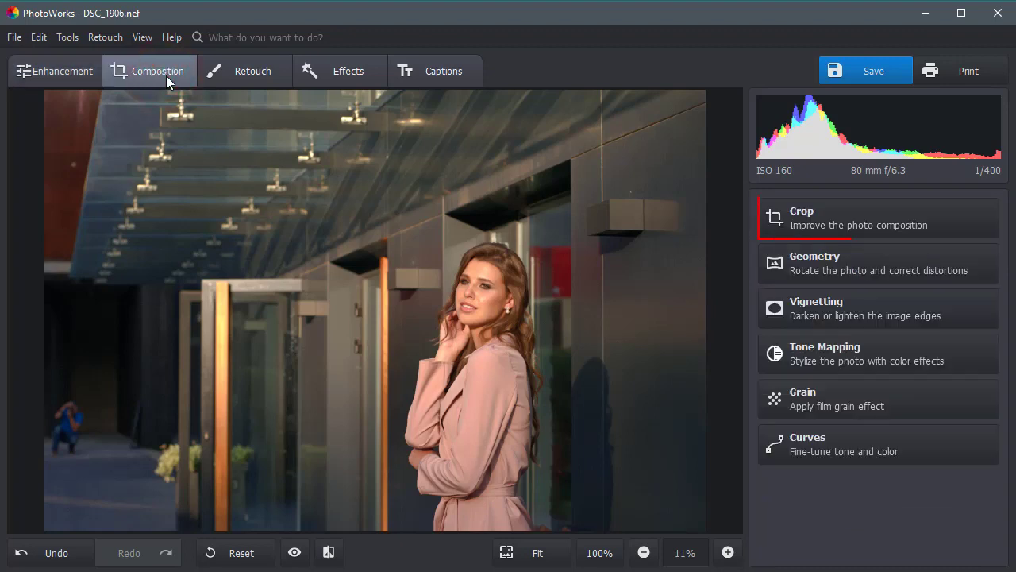
left_click(832, 213)
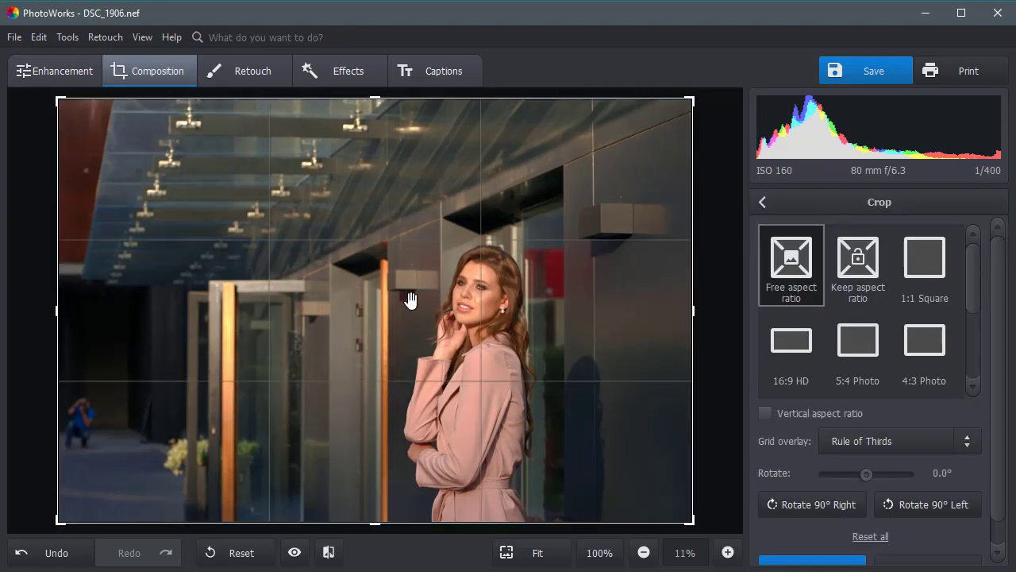
left_click_drag(58, 310, 152, 309)
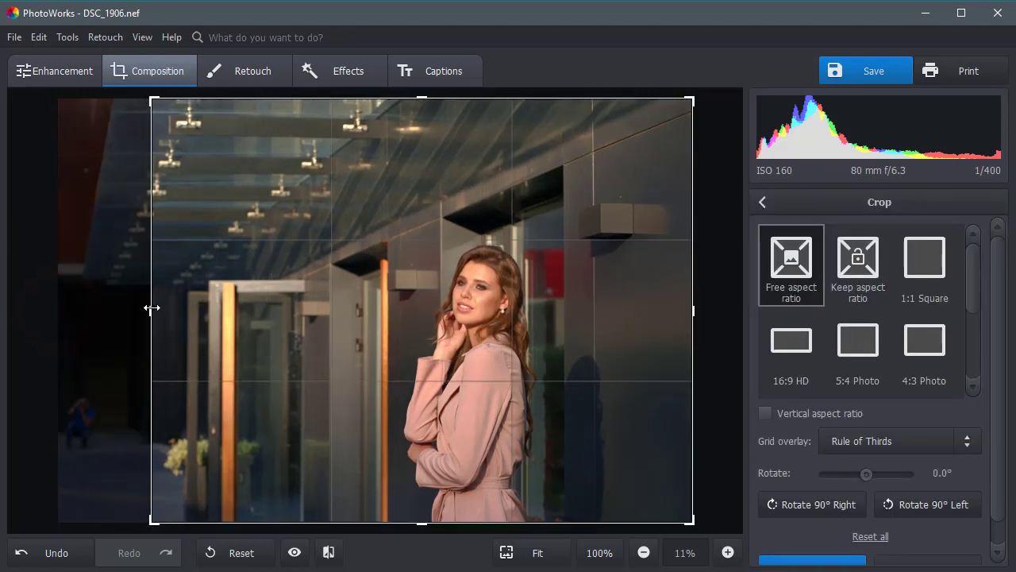
left_click_drag(422, 522, 428, 499)
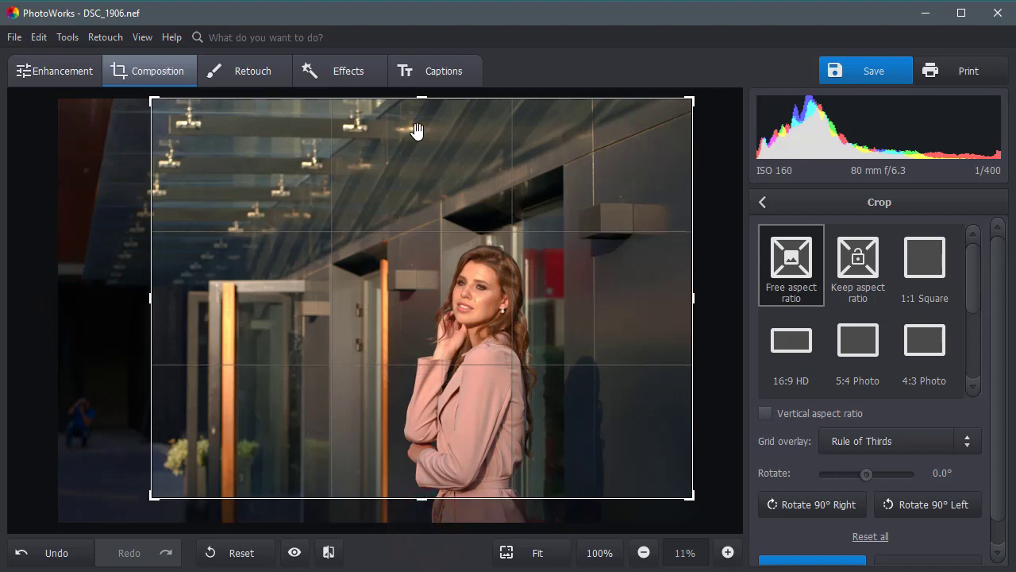
left_click_drag(422, 98, 422, 188)
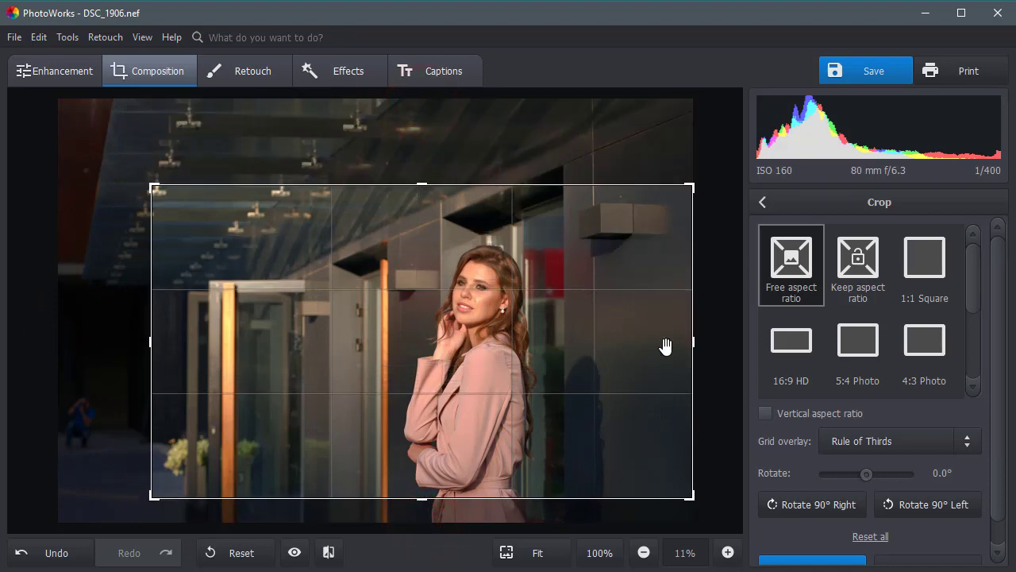
left_click_drag(690, 342, 639, 344)
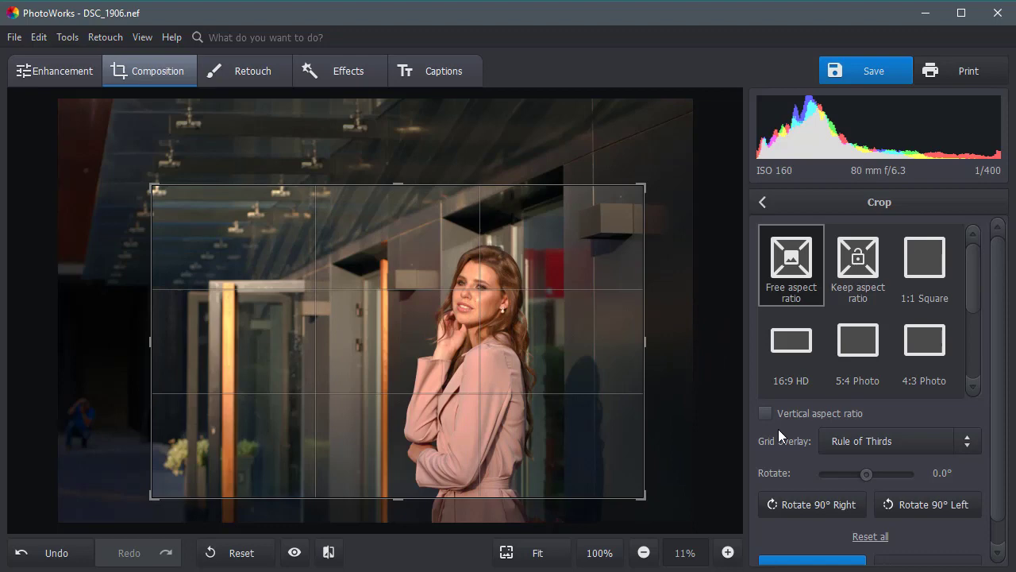
left_click_drag(1000, 333, 1002, 387)
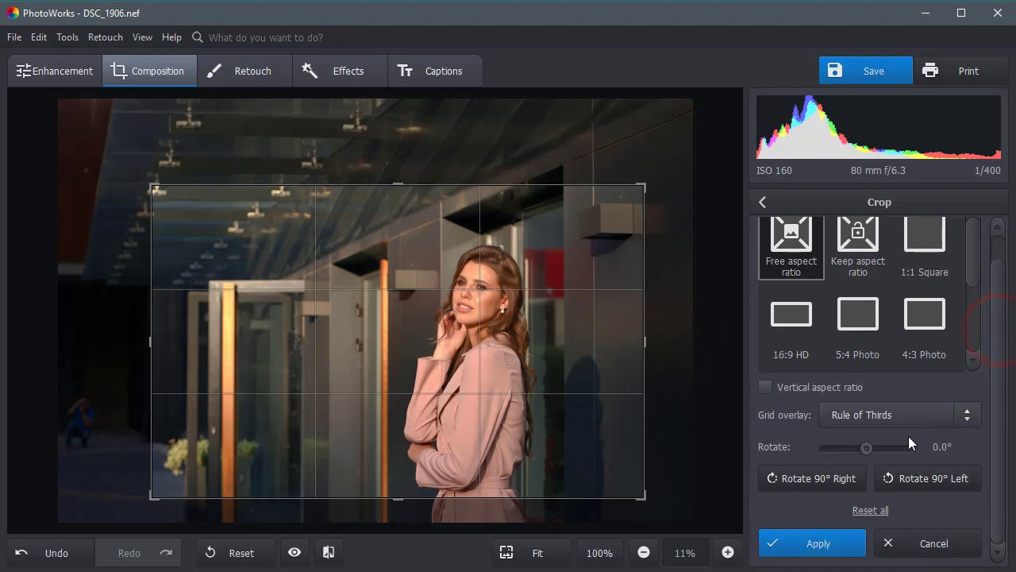
left_click(831, 543)
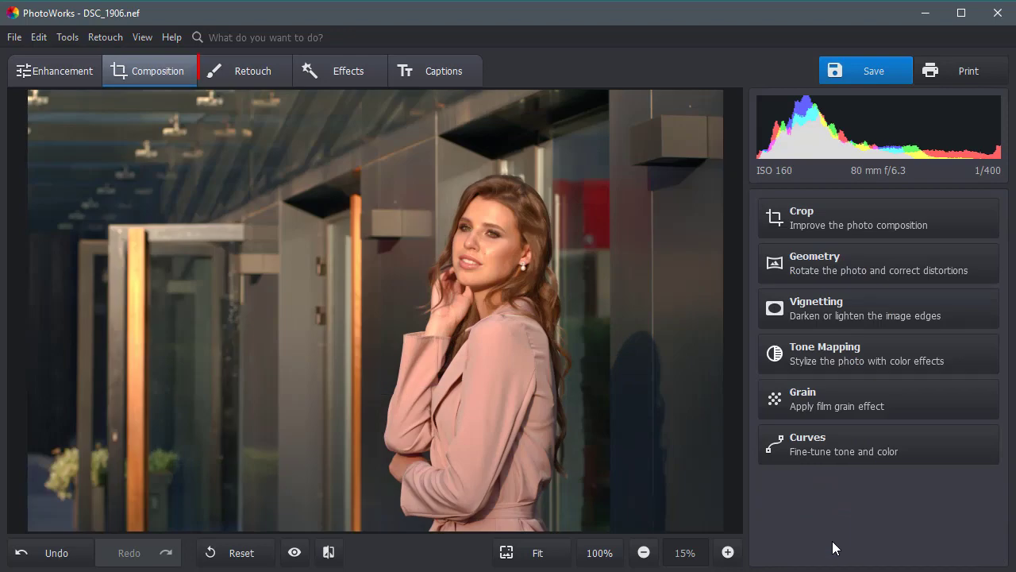
Open Portrait Magic presets in Retouching and try the Remove face shine preset
left_click(258, 68)
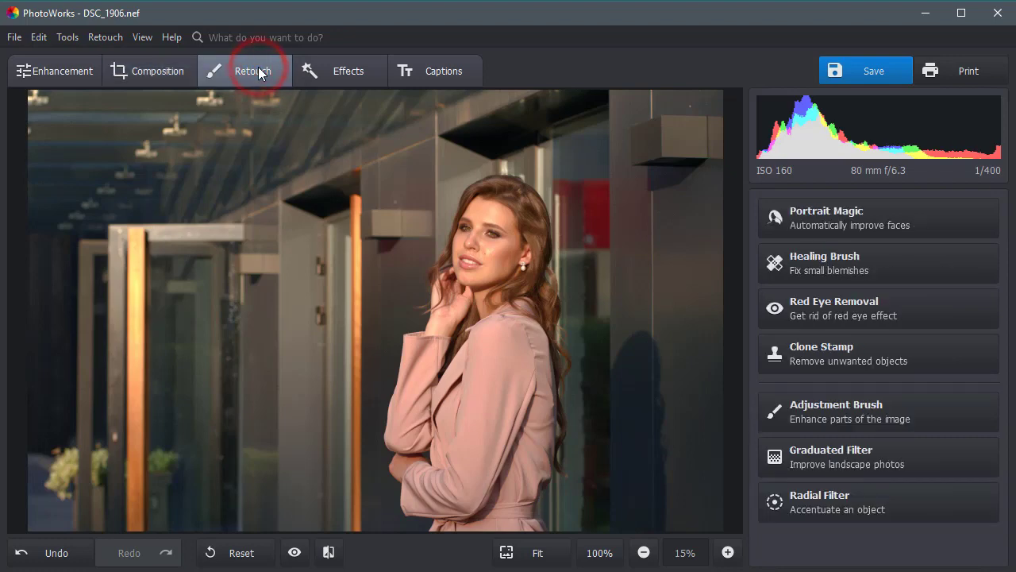
left_click(883, 215)
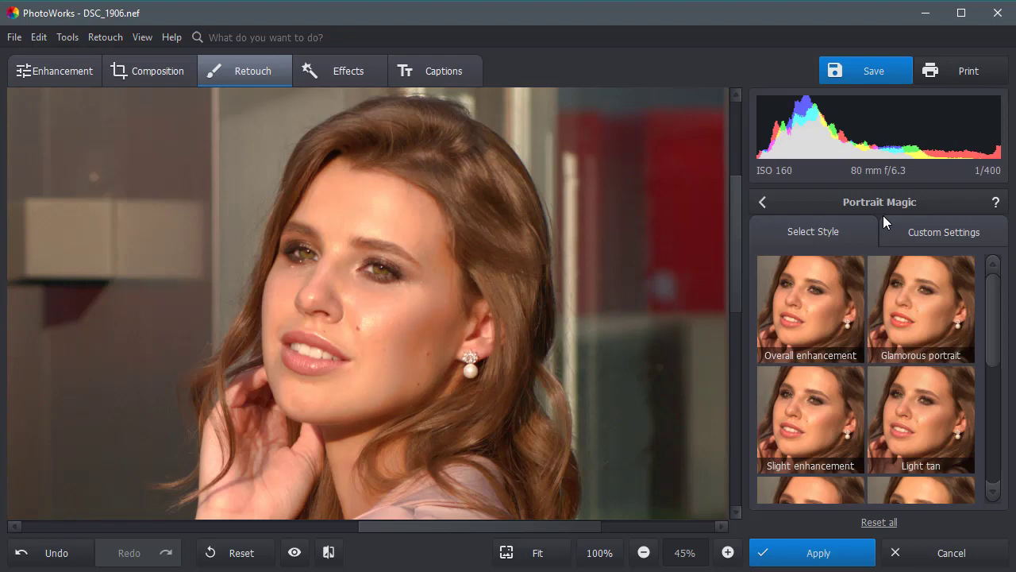
left_click_drag(999, 300, 999, 362)
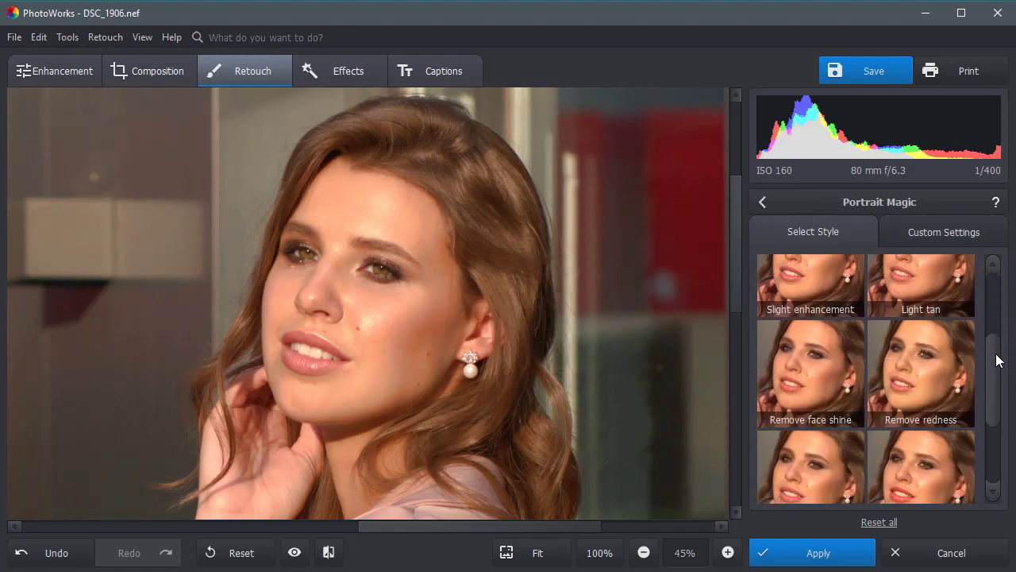
left_click(800, 364)
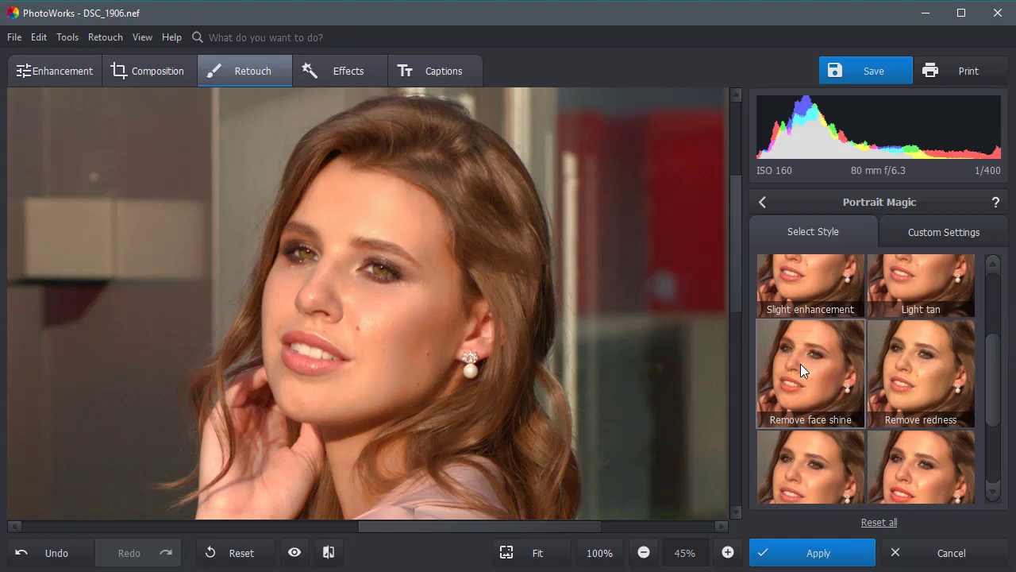
In Custom Settings set lips Hue -14, Saturation 80, Luminance -29 and apply
left_click(923, 233)
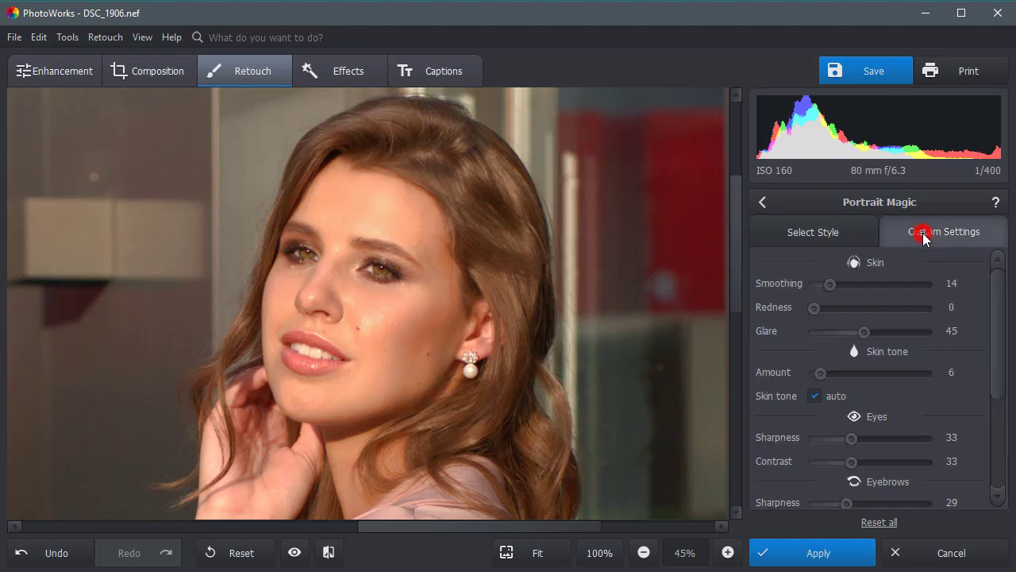
left_click_drag(997, 315, 991, 427)
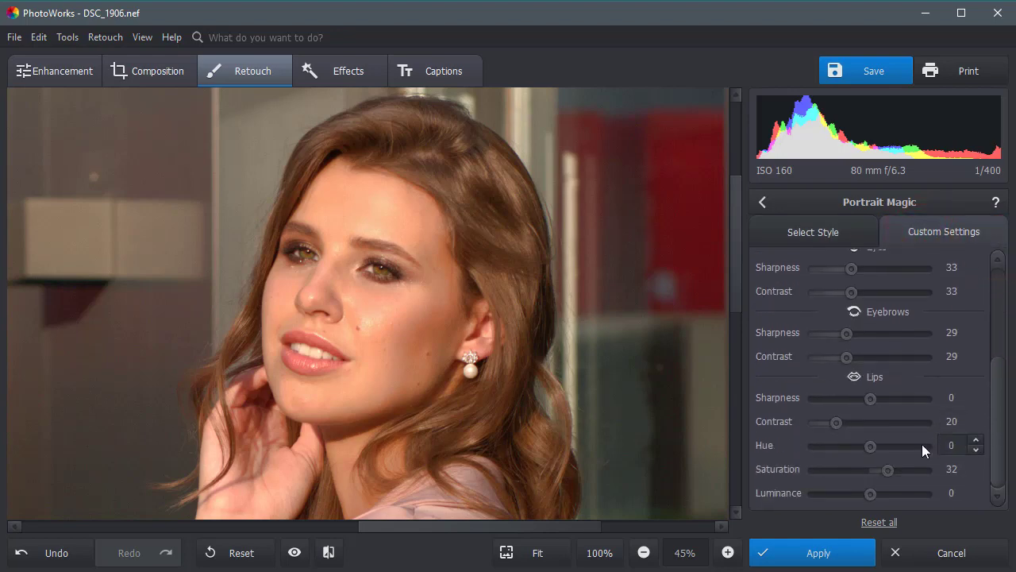
left_click_drag(868, 447, 855, 501)
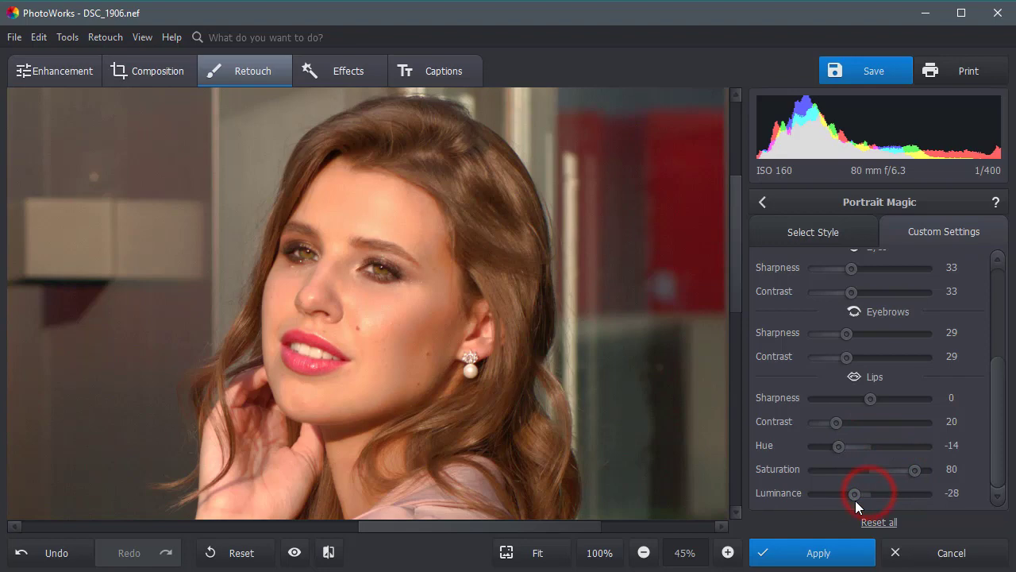
left_click(848, 552)
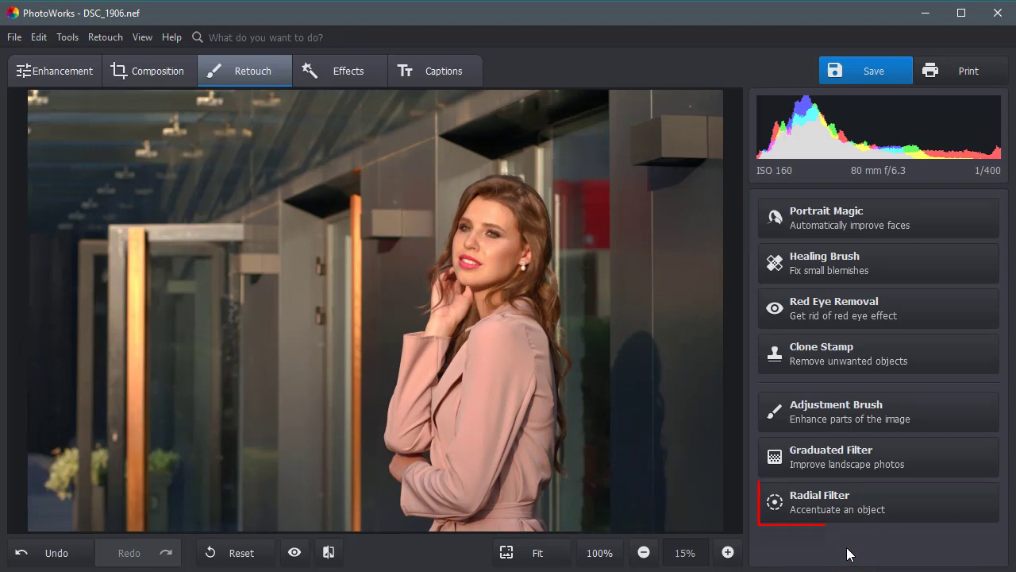
Draw a Radial Filter oval over the woman, taller above her head and wider
left_click(910, 502)
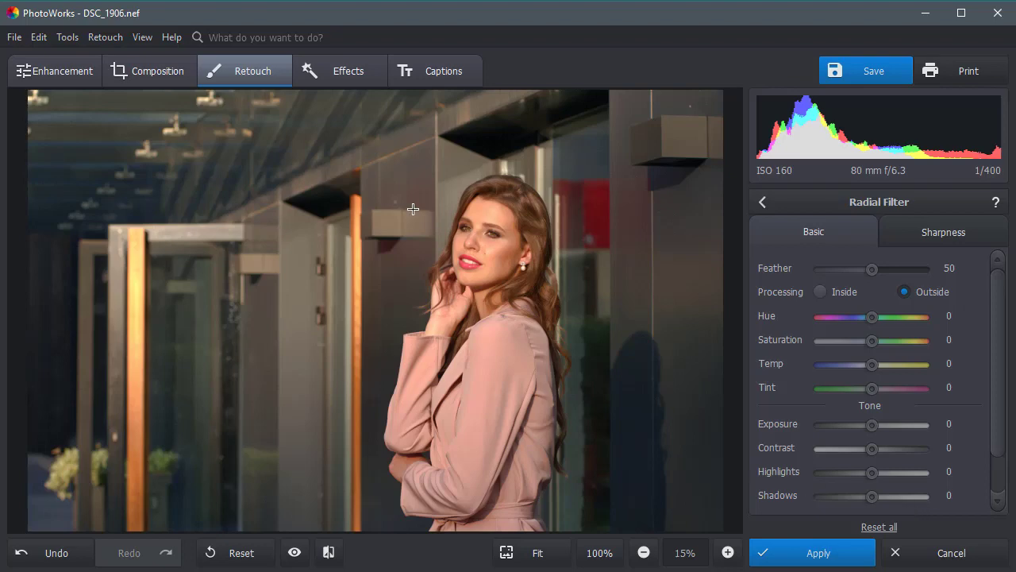
mouse_move(397, 197)
left_mouse_down()
mouse_move(491, 337)
mouse_move(476, 340)
left_mouse_up()
left_click_drag(397, 197, 497, 378)
left_click_drag(504, 189, 504, 167)
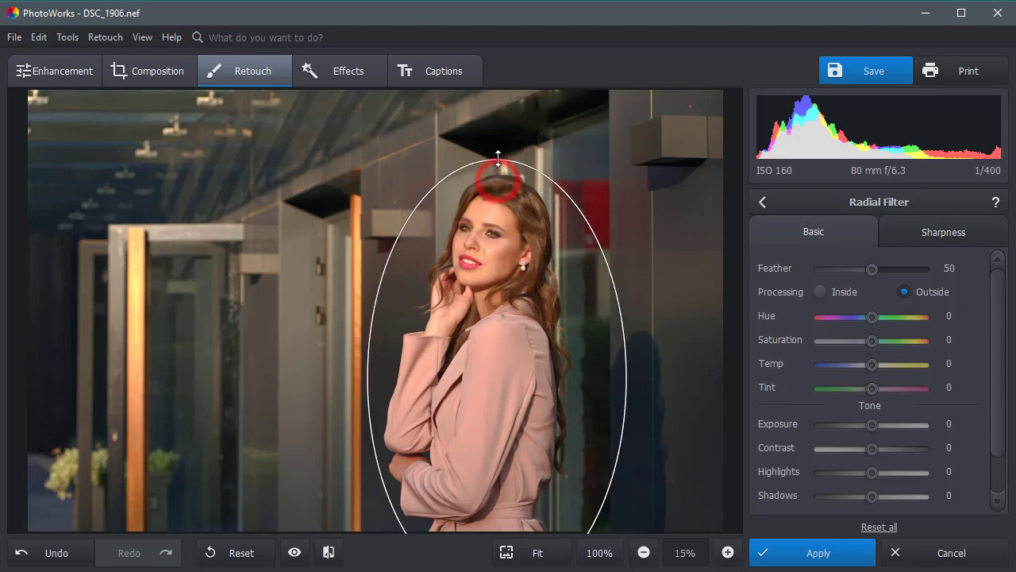
left_click_drag(369, 382, 356, 381)
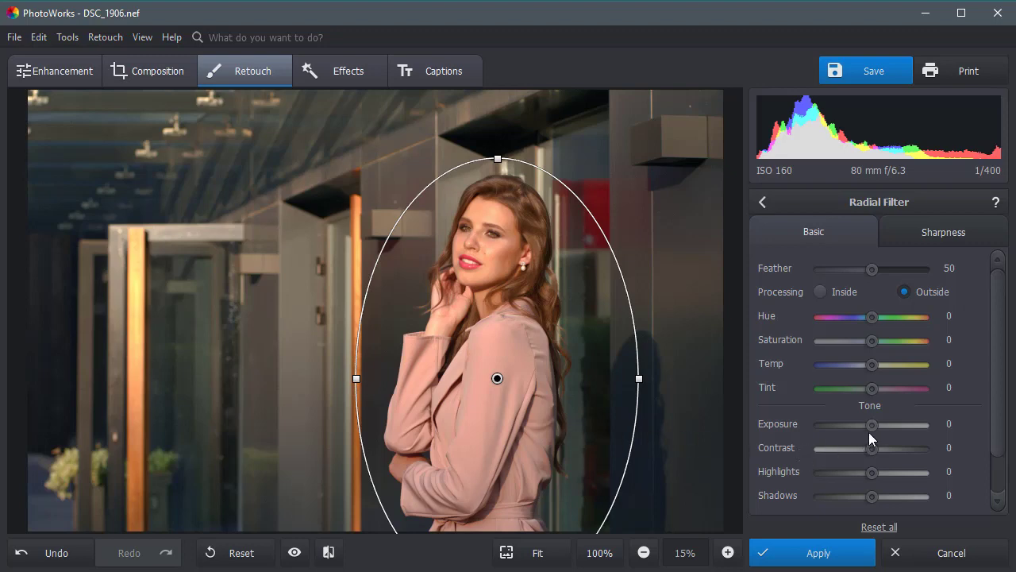
Set the filter's Exposure -32, Contrast 33, Blur Amount 108 and Opacity 63
left_click_drag(872, 425, 859, 427)
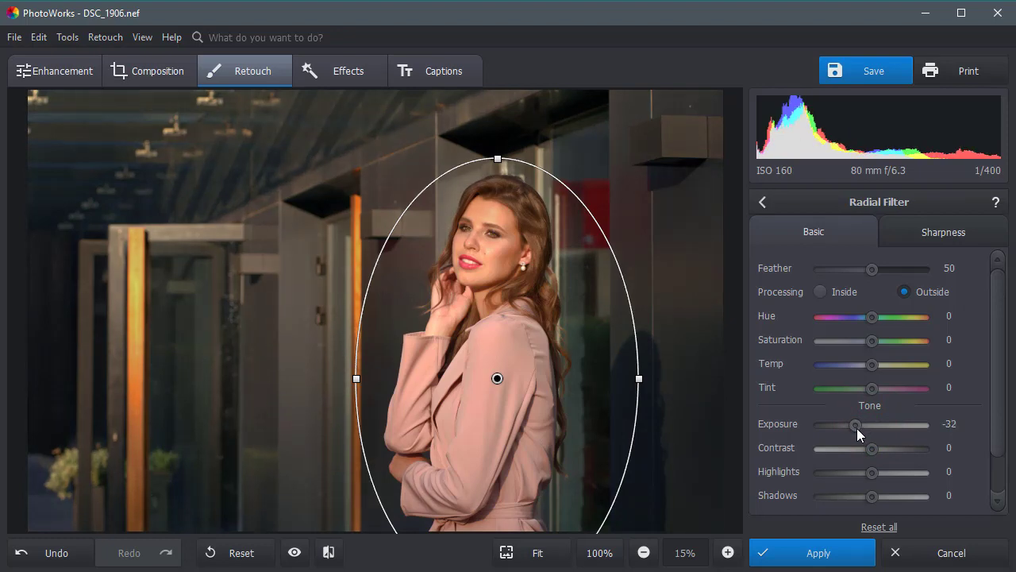
left_click_drag(871, 449, 889, 445)
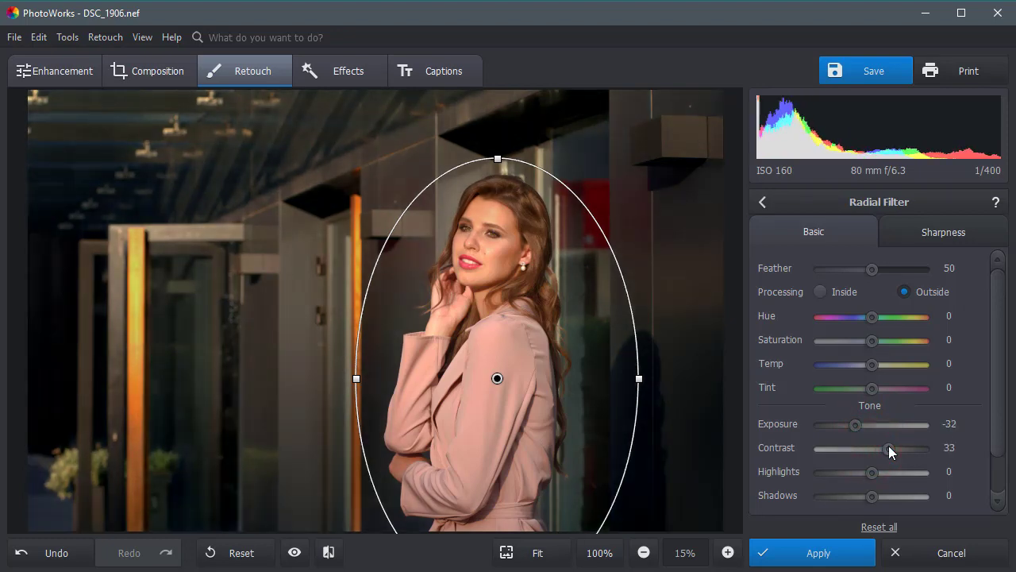
left_click(937, 236)
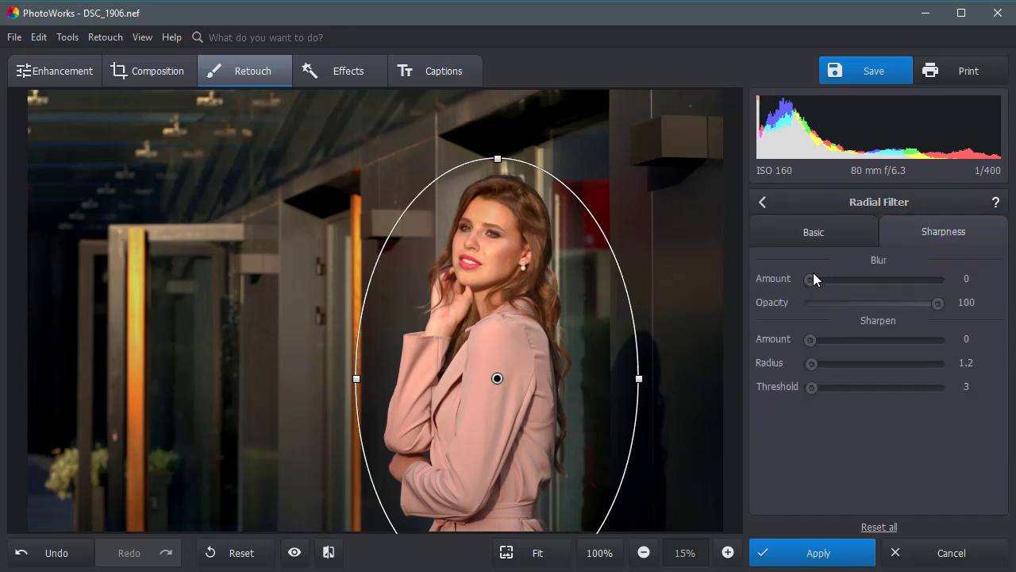
left_click_drag(811, 279, 842, 282)
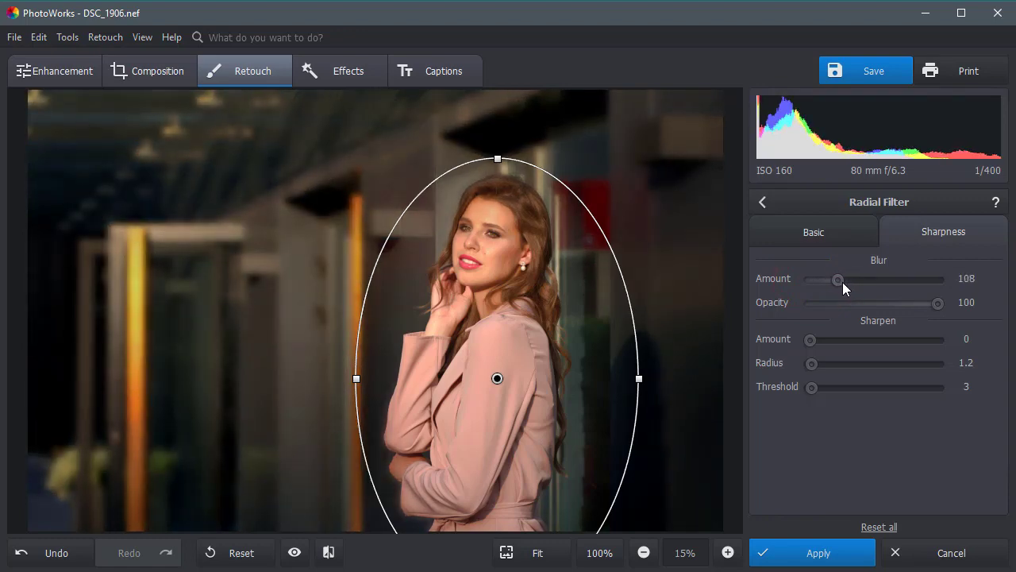
left_click(937, 303)
left_click_drag(897, 310, 891, 311)
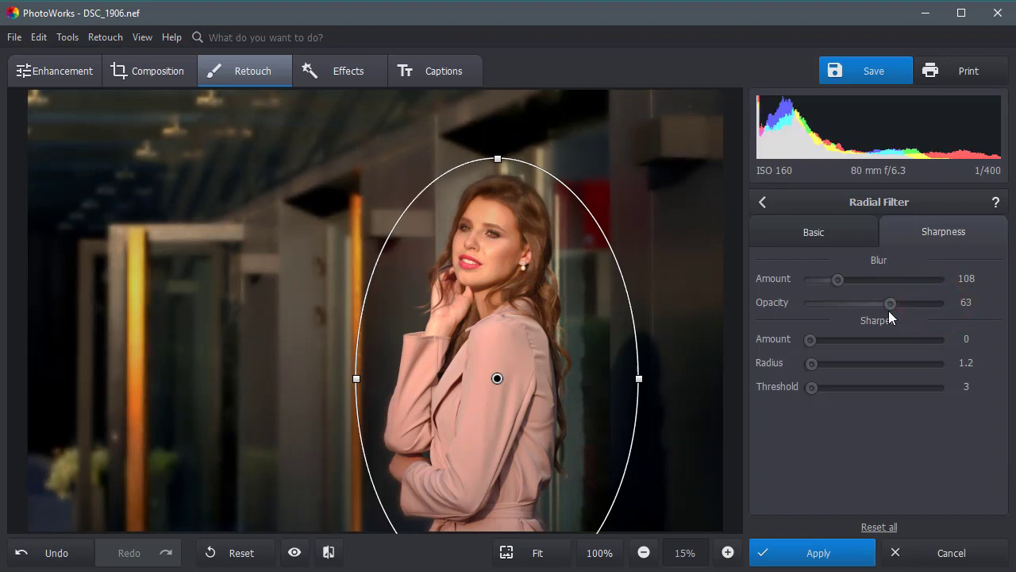
Apply the radial filter and compare the edited photo with the original
left_click(847, 565)
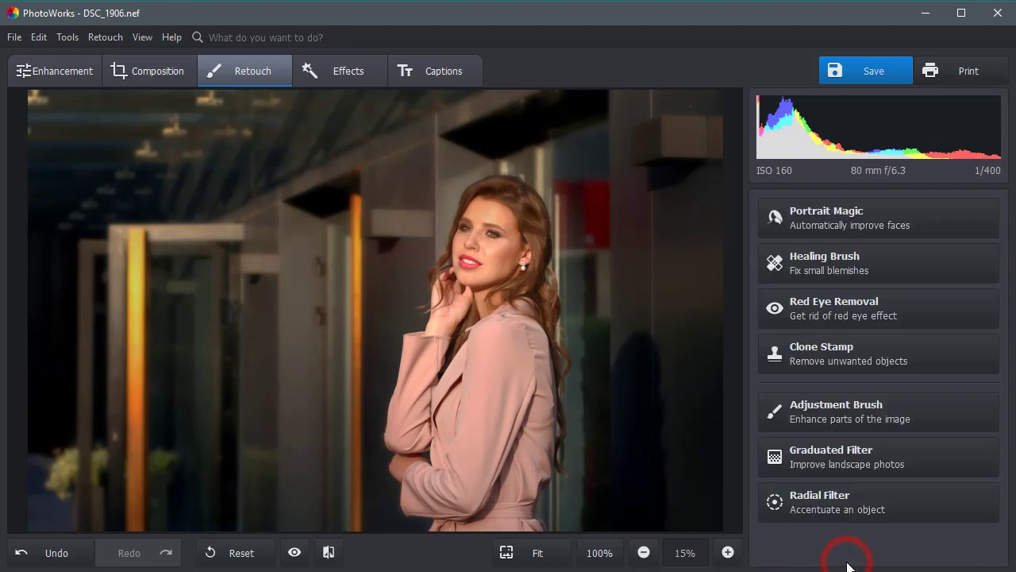
left_click(295, 553)
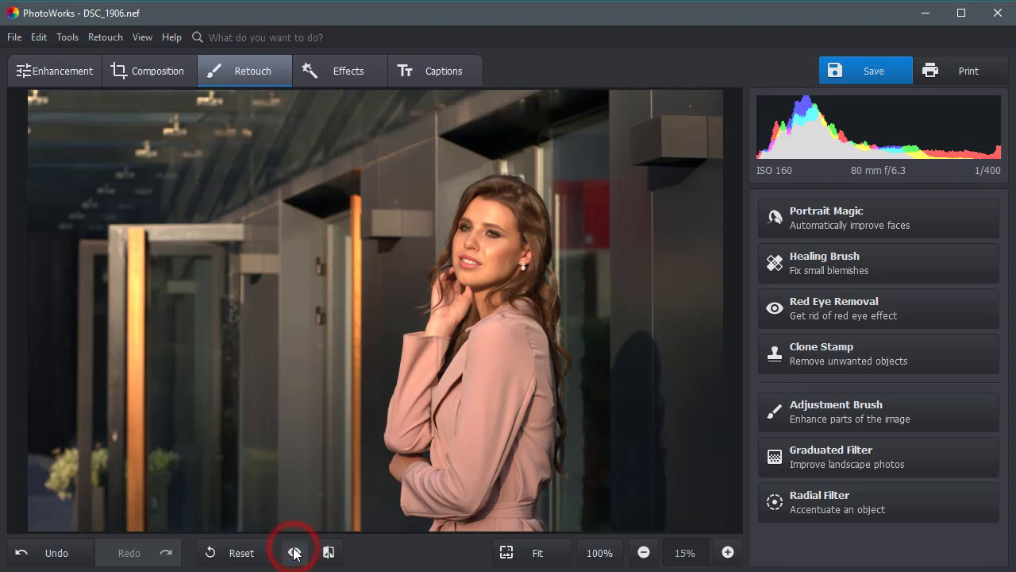
left_click(295, 552)
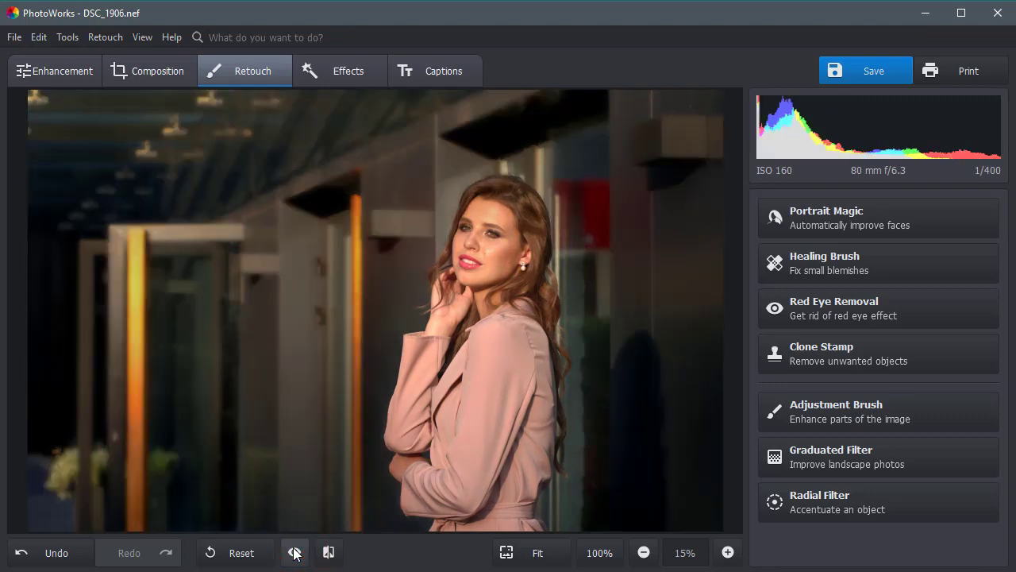